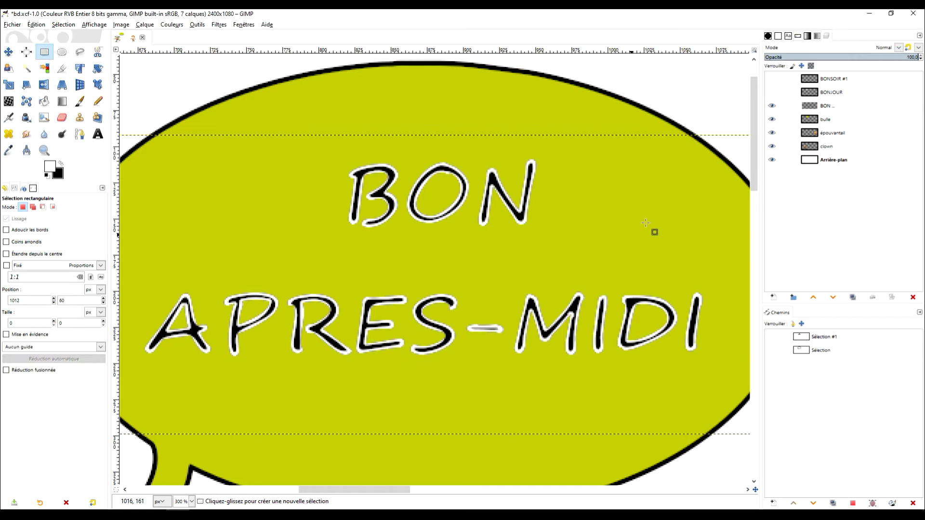
Step: Create a 2400×1080 transparent layer named 'contour' just above the bulle layer
click(771, 106)
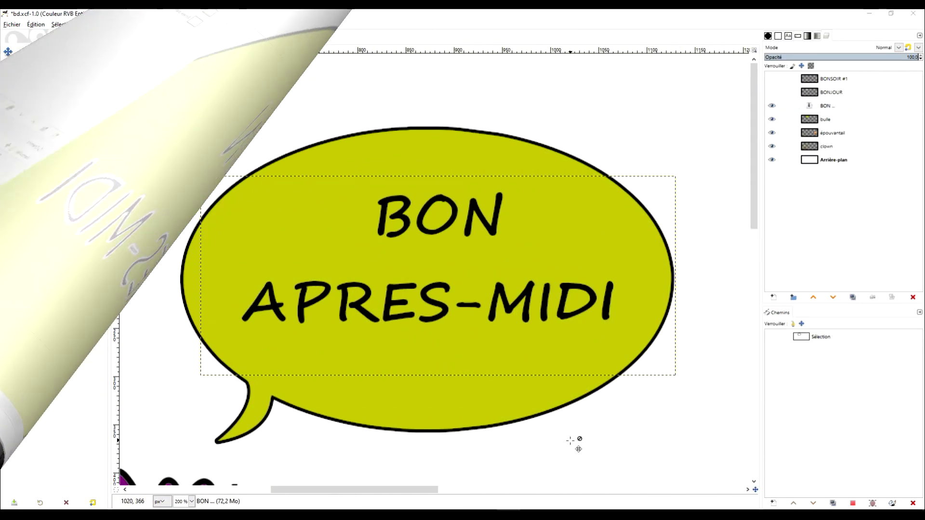
scroll(564, 443, down, 2)
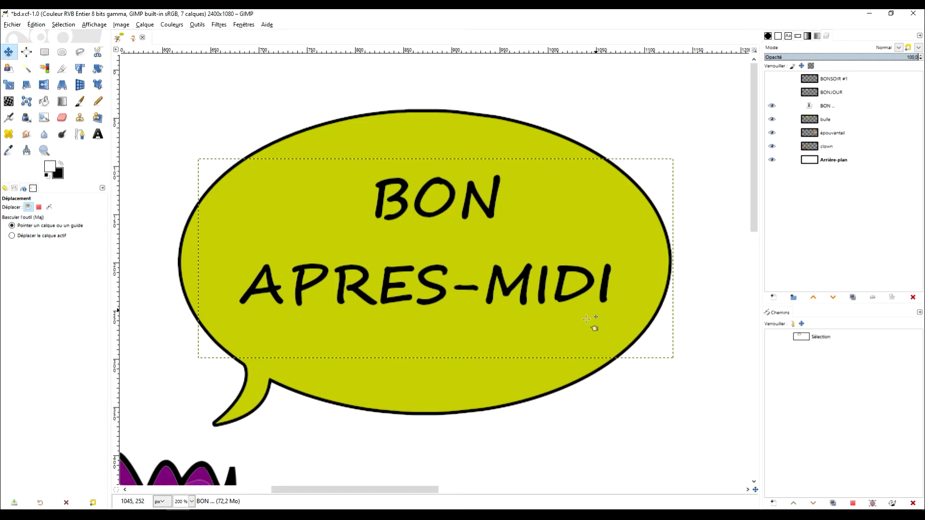
click(826, 120)
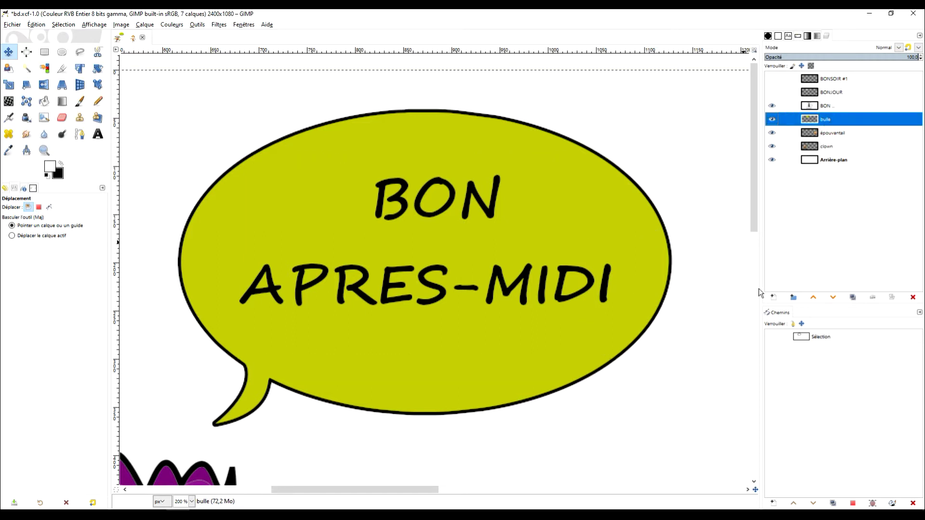
click(773, 297)
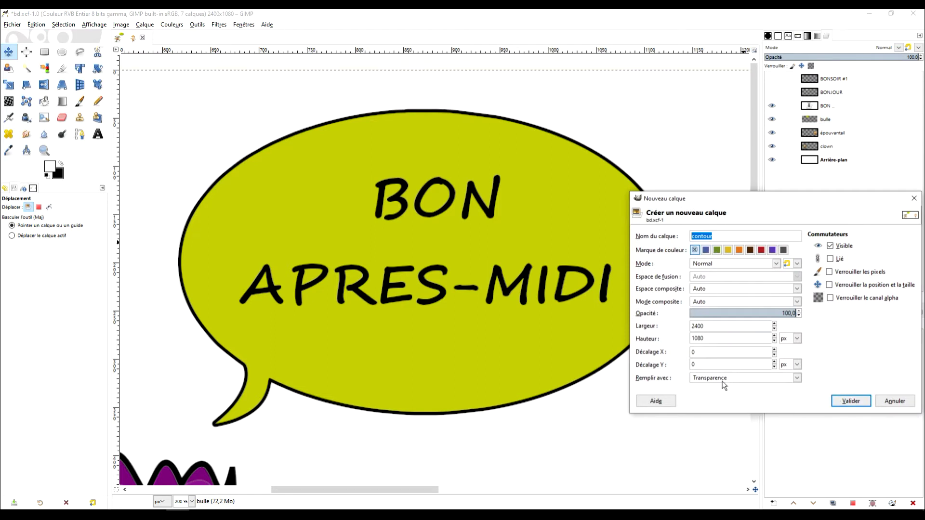
click(851, 401)
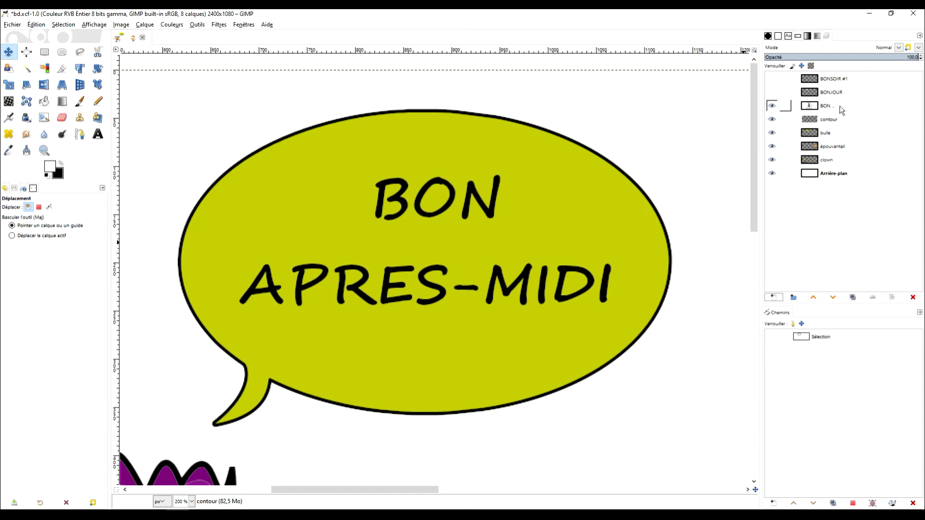
Step: Load the BON text layer's letter shapes as a selection with Alpha vers sélection
click(824, 106)
click(772, 105)
click(829, 120)
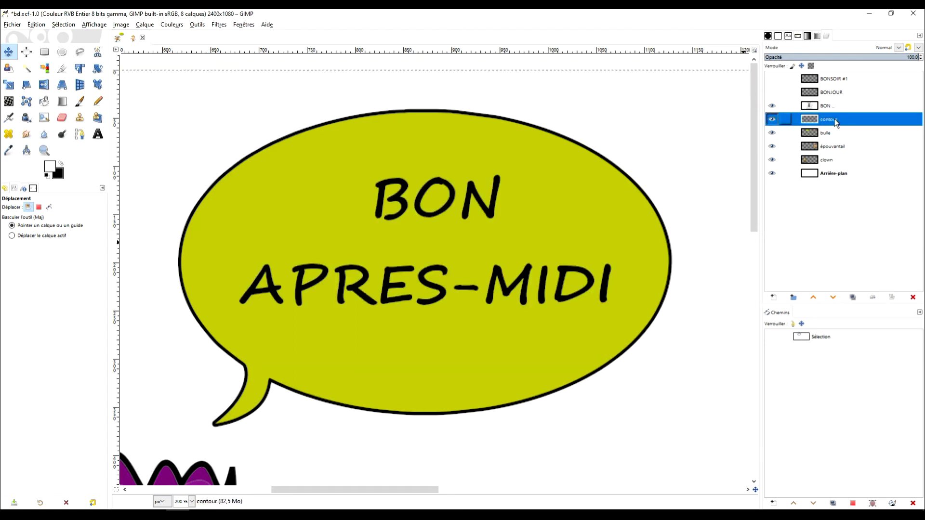
right_click(819, 107)
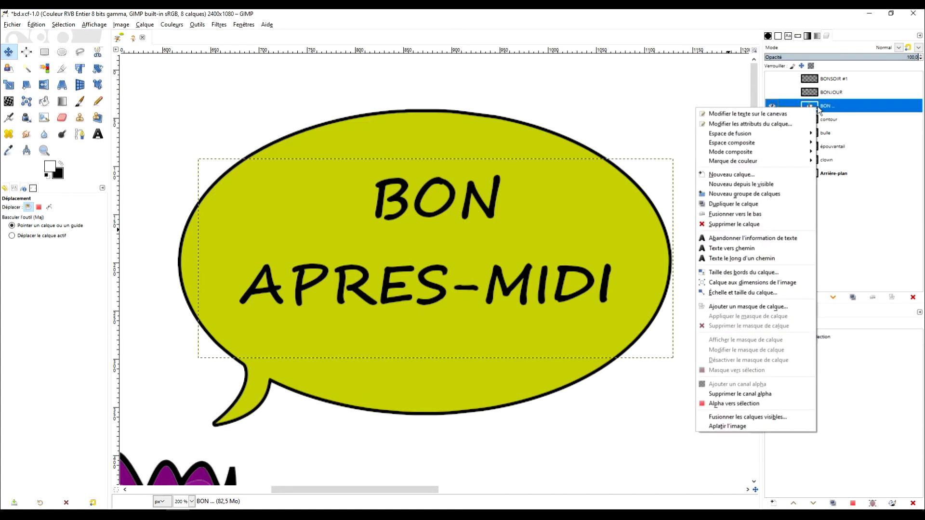
click(750, 405)
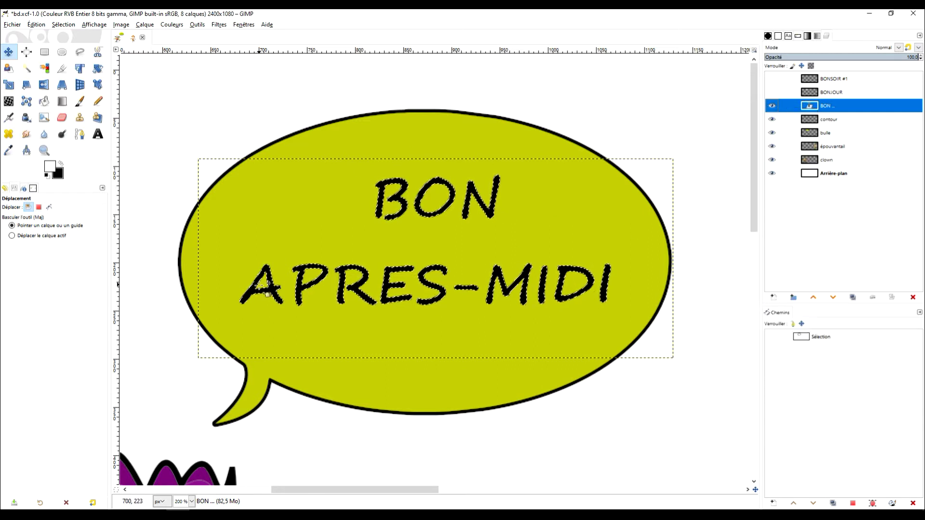
Step: Turn the letter selection into a 3 px hard (Dur) border, then select the contour layer
click(66, 26)
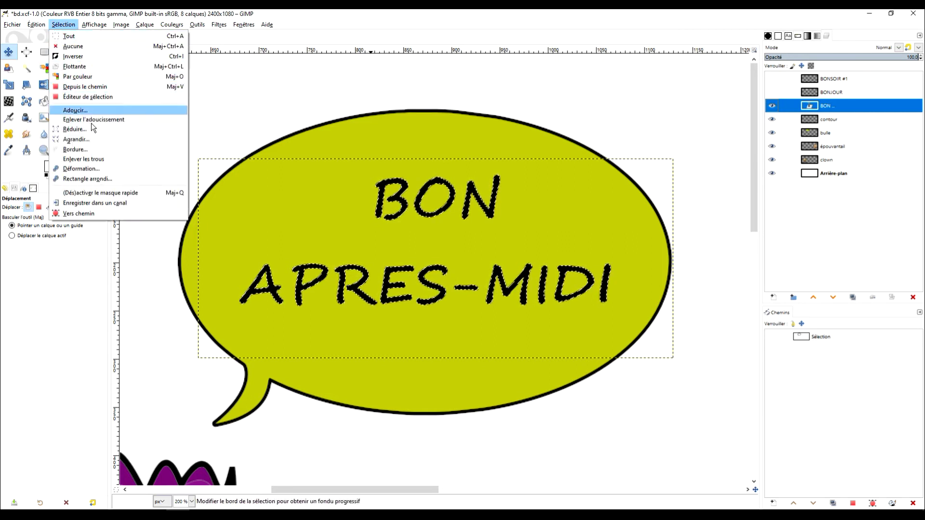
click(101, 152)
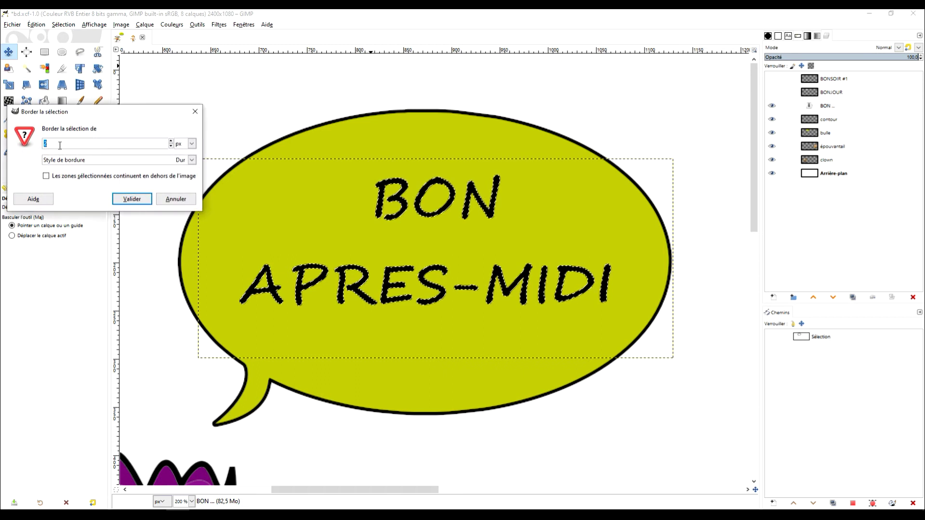
click(170, 141)
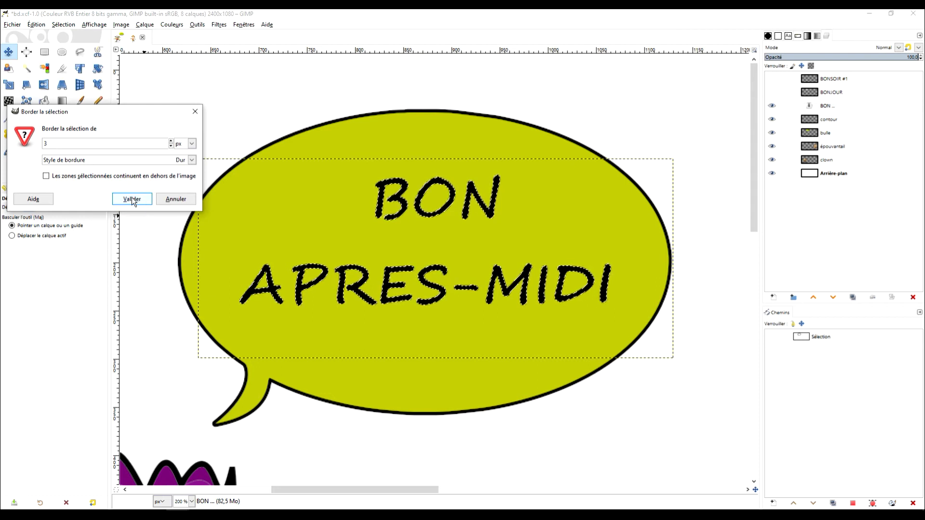
click(183, 161)
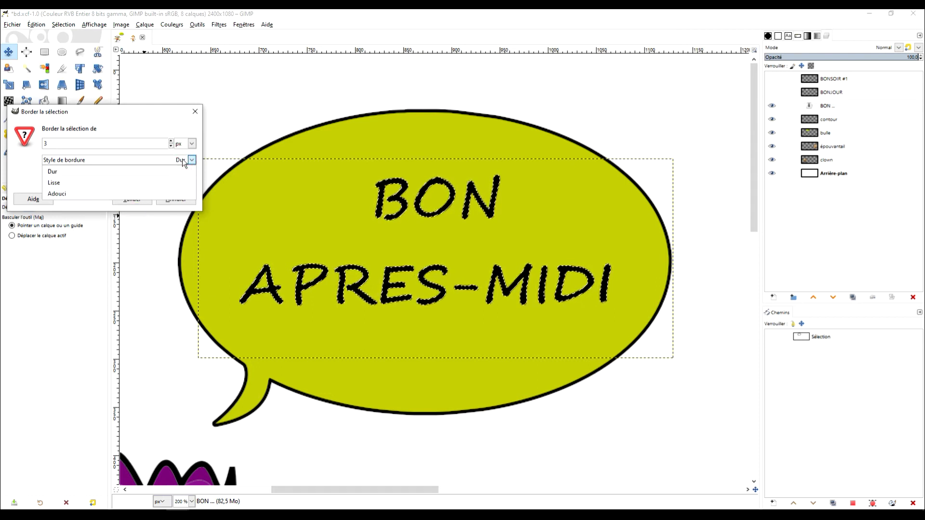
click(20, 169)
click(132, 199)
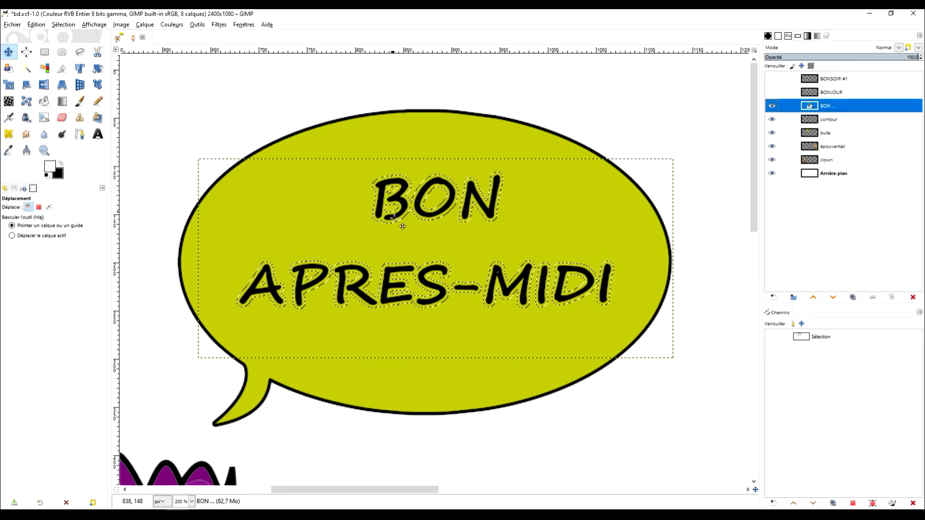
click(848, 125)
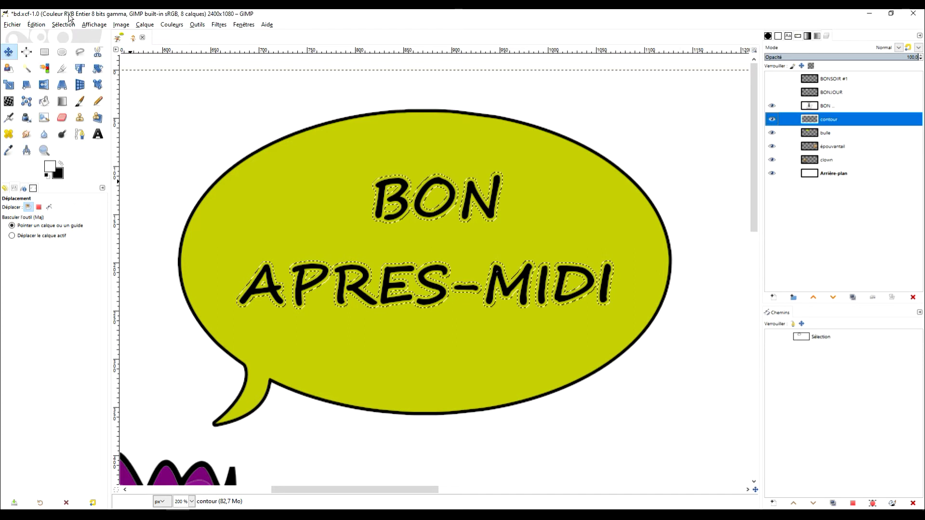
Step: Try filling the border selection with the foreground colour, then undo it
click(34, 25)
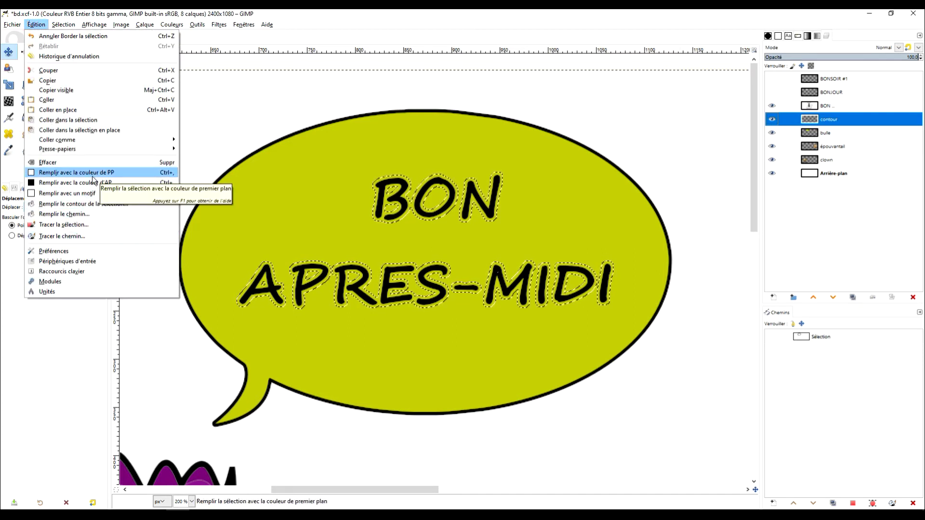
click(93, 177)
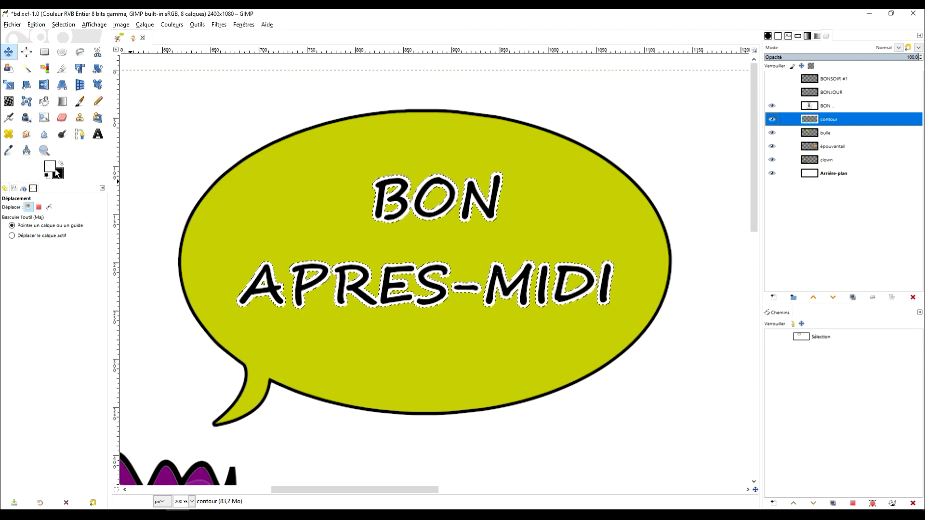
key(ctrl+z)
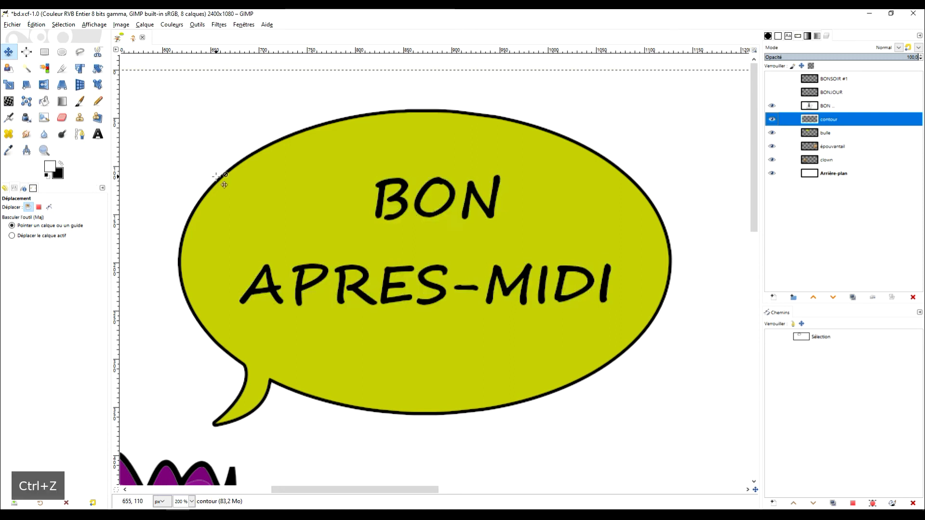
Step: Try a foreground-colour bucket fill, undo it, and clear the selection
mouse_move(226, 176)
mouse_down()
mouse_move(389, 191)
mouse_move(380, 183)
mouse_up()
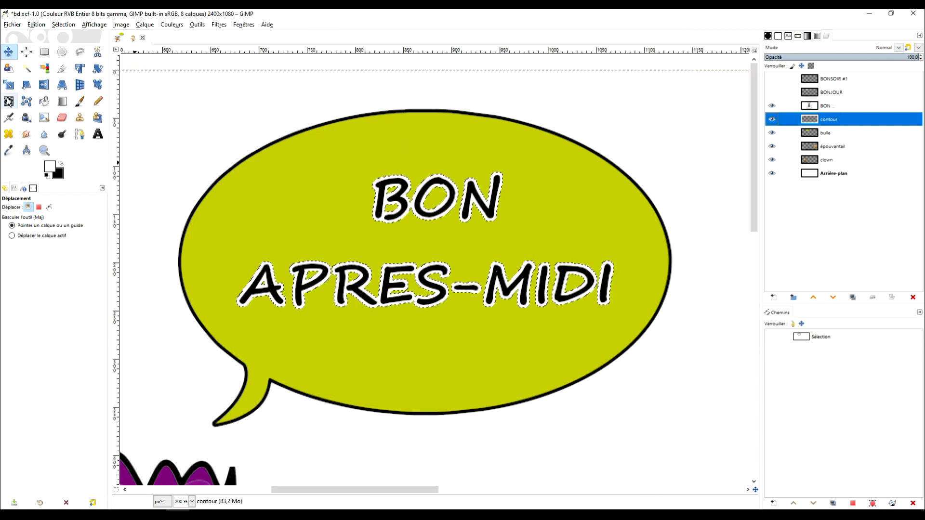
click(44, 102)
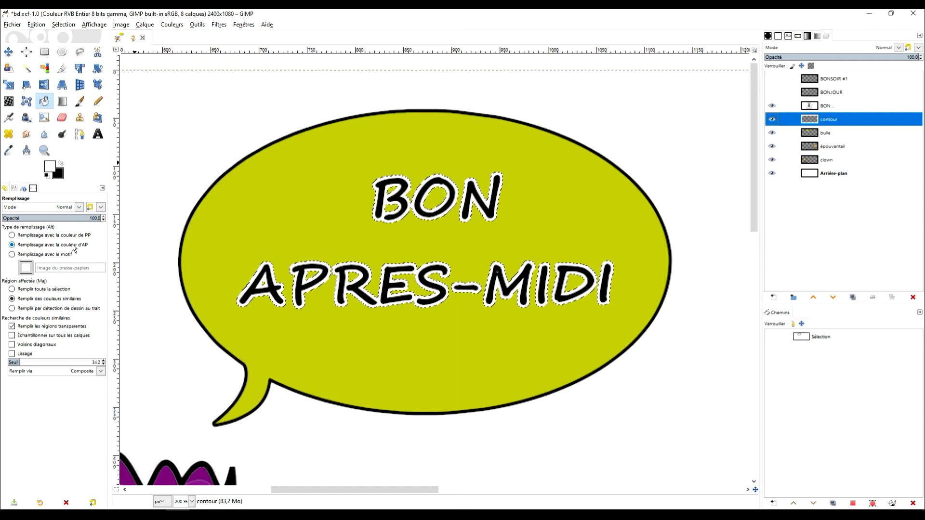
click(88, 236)
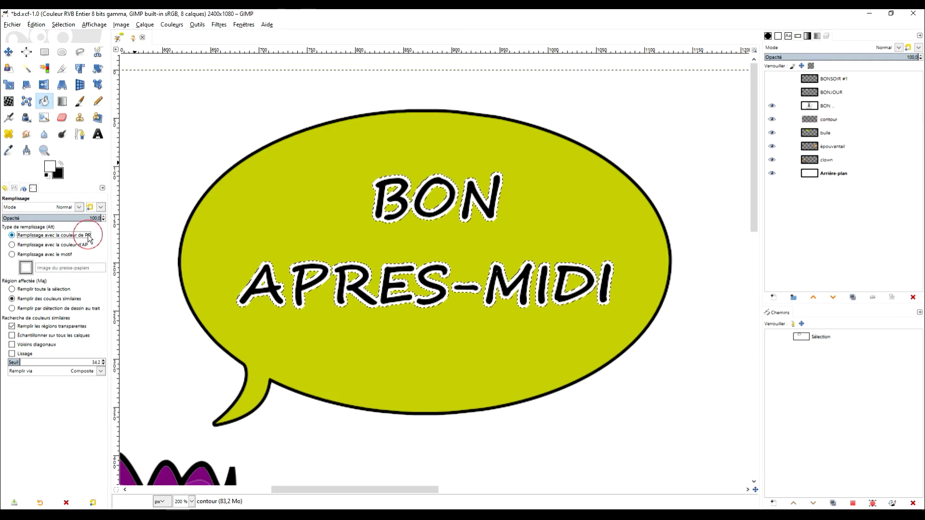
key(ctrl+z)
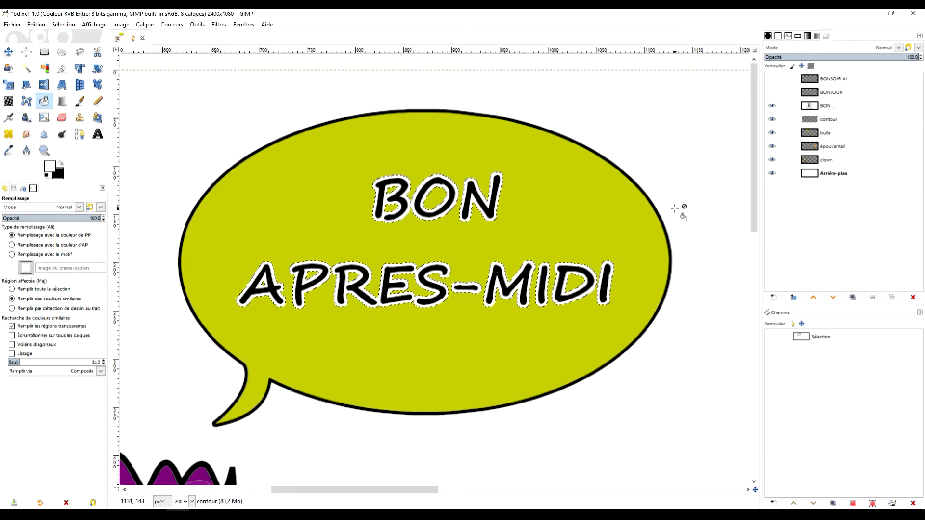
key(ctrl+z)
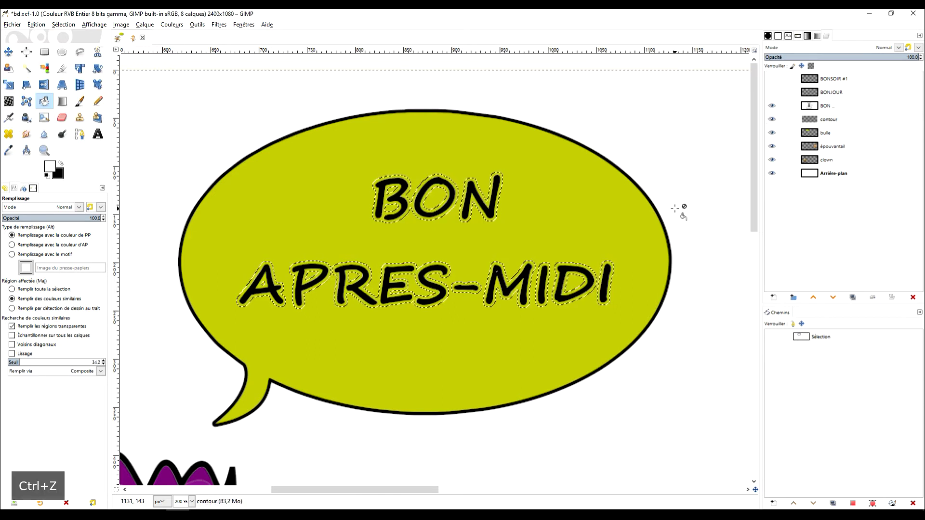
click(44, 52)
click(261, 112)
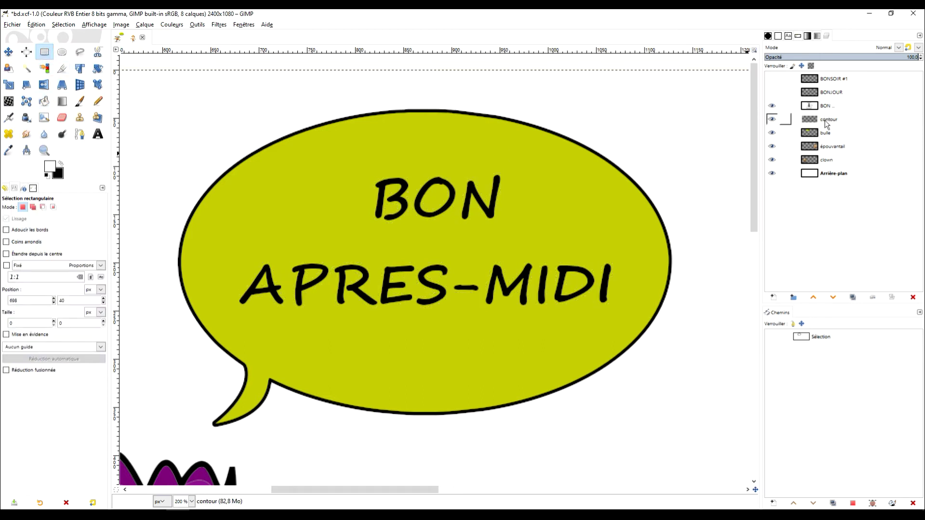
Step: Delete the contour layer and reload the BON letters as a selection
click(785, 120)
click(913, 297)
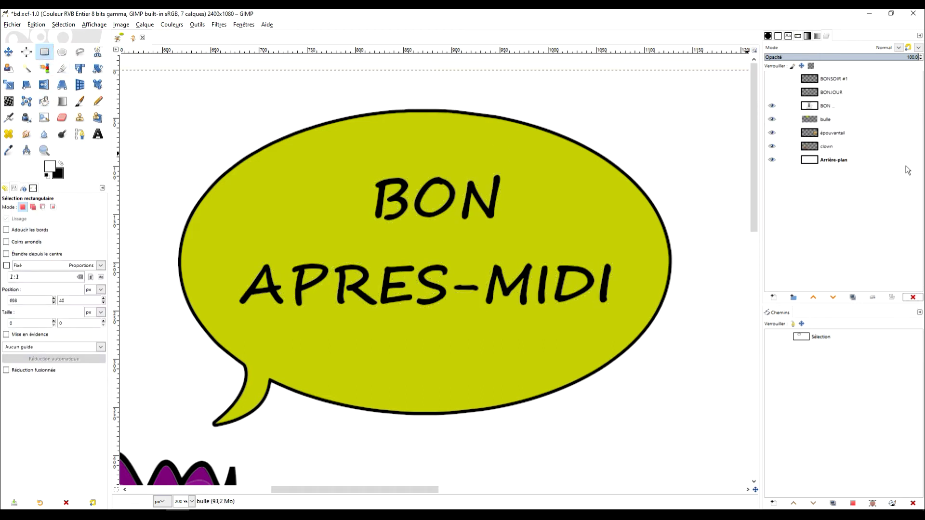
right_click(827, 107)
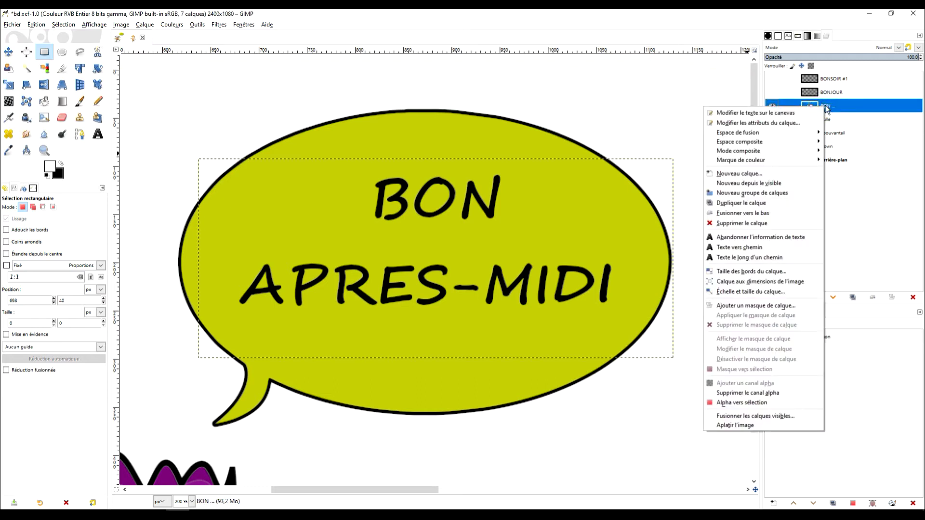
click(779, 404)
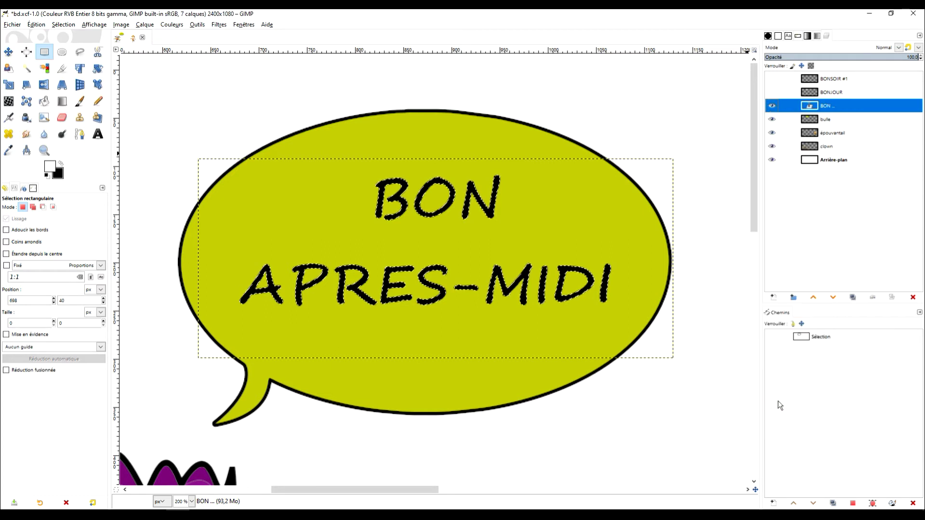
Step: Convert the letter selection into the path Sélection #1 and toggle its visibility
click(59, 25)
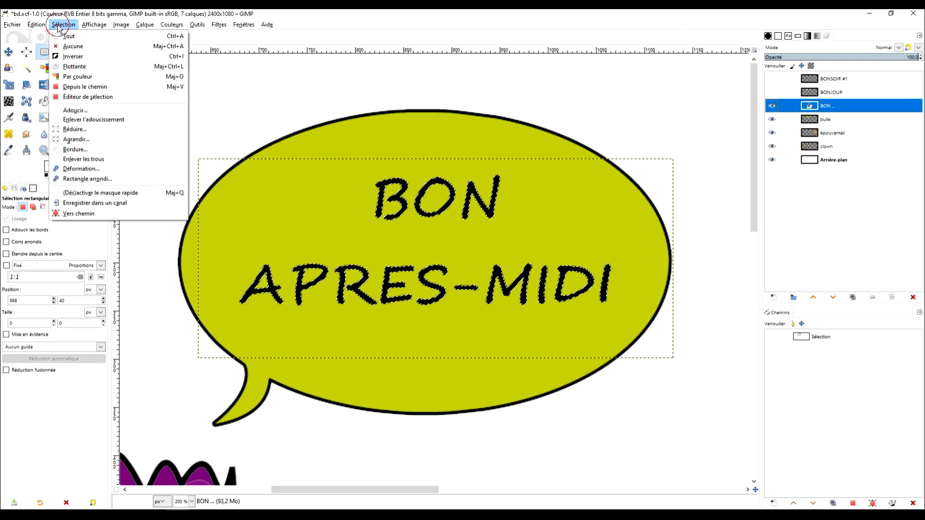
click(112, 214)
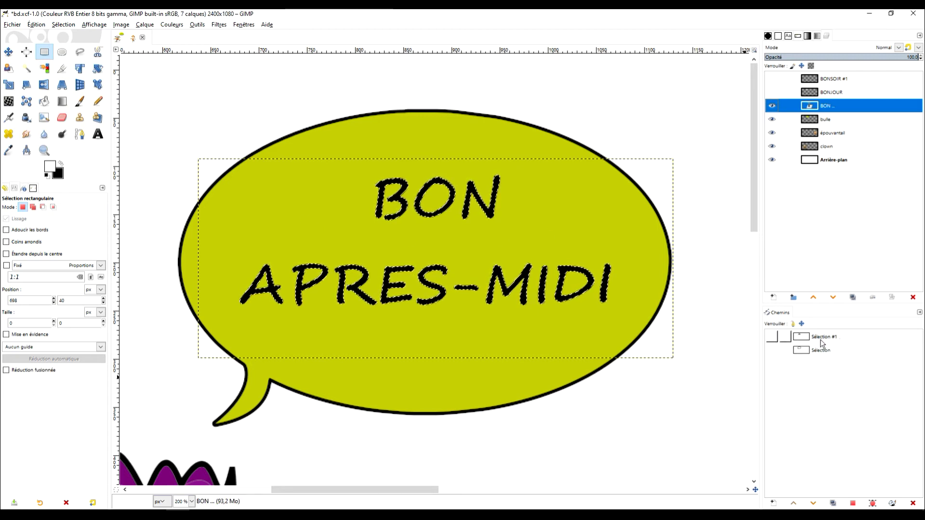
click(772, 339)
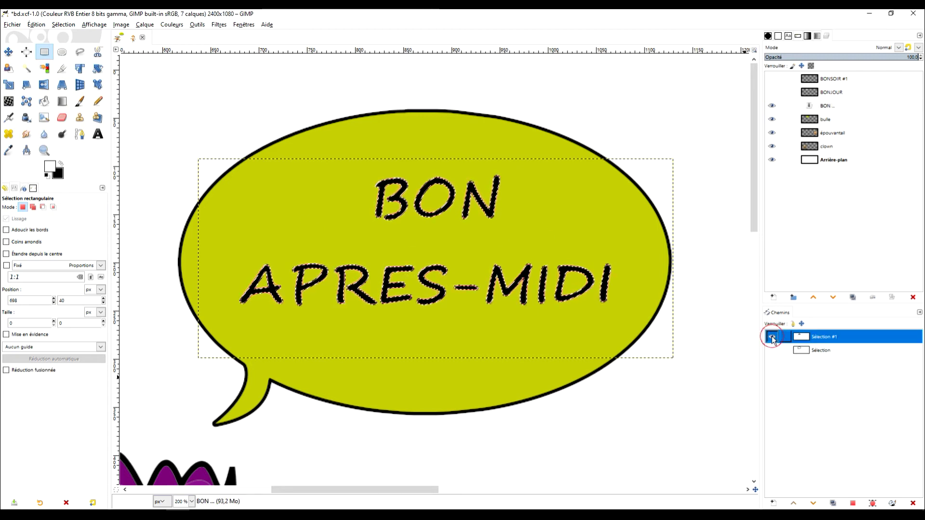
click(772, 338)
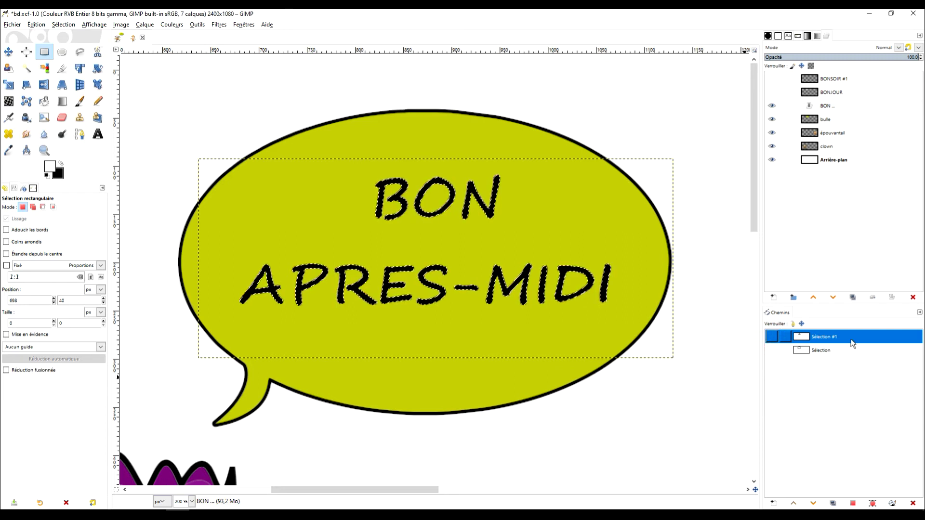
Step: Stroke the Sélection #1 path with a 4 px line, then undo it as too thick
click(892, 504)
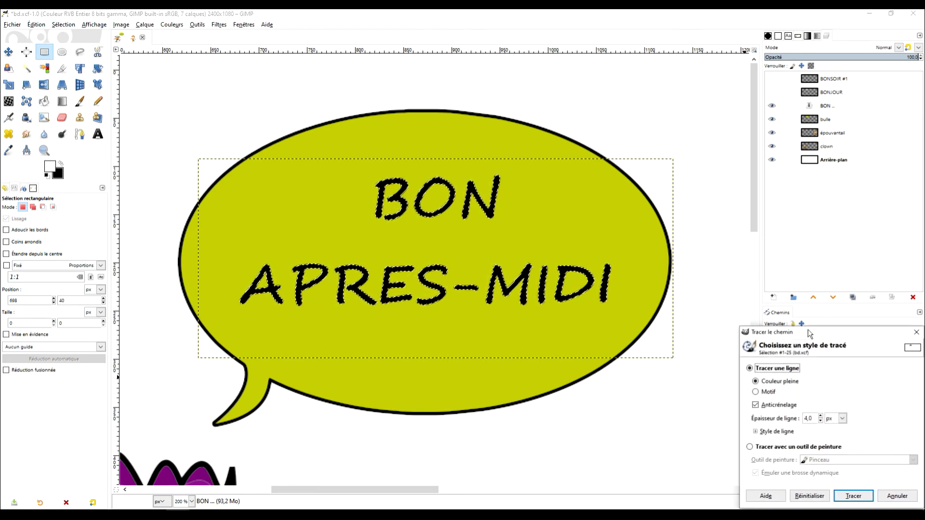
mouse_move(807, 333)
mouse_down()
mouse_move(629, 155)
mouse_move(641, 91)
mouse_move(631, 87)
mouse_up()
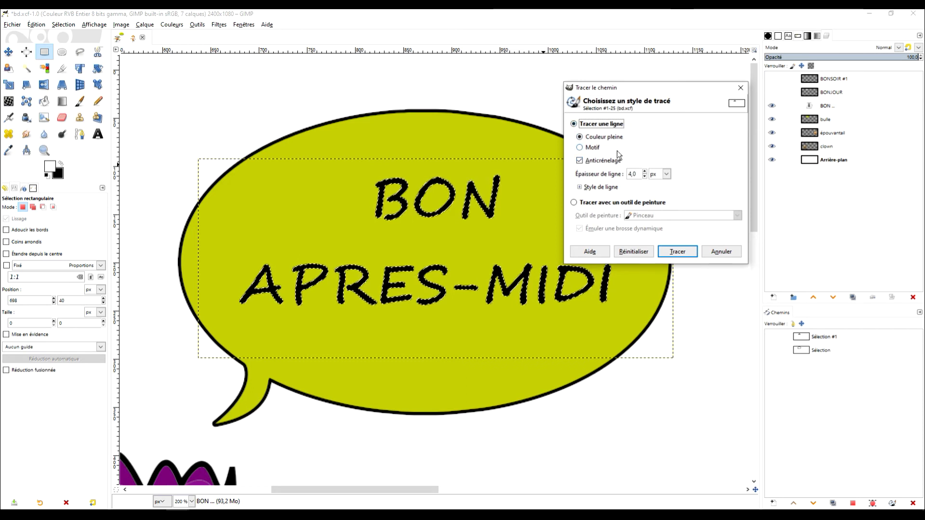
click(677, 251)
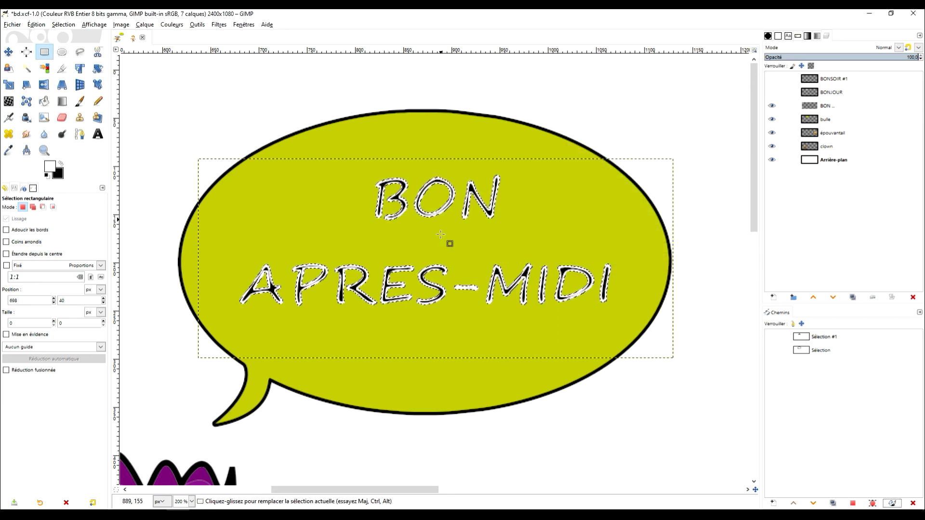
scroll(441, 234, up, 2)
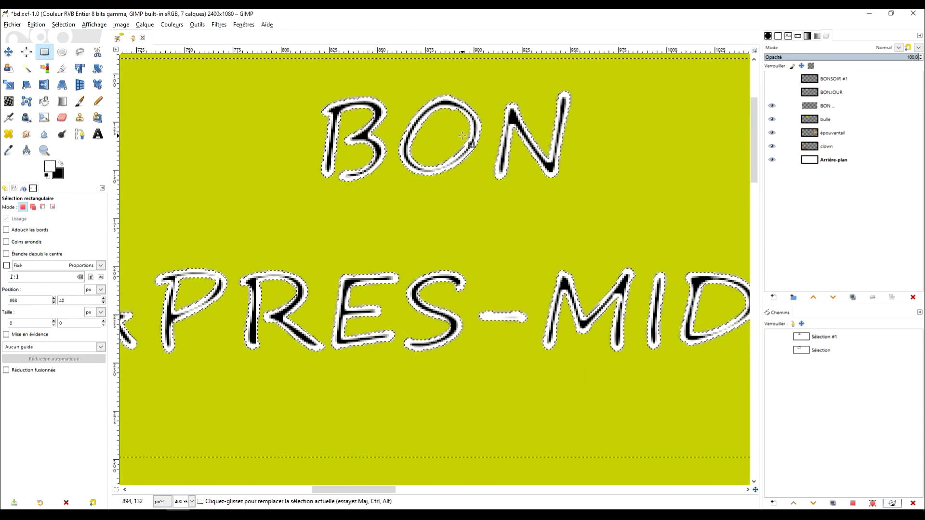
key(ctrl+z)
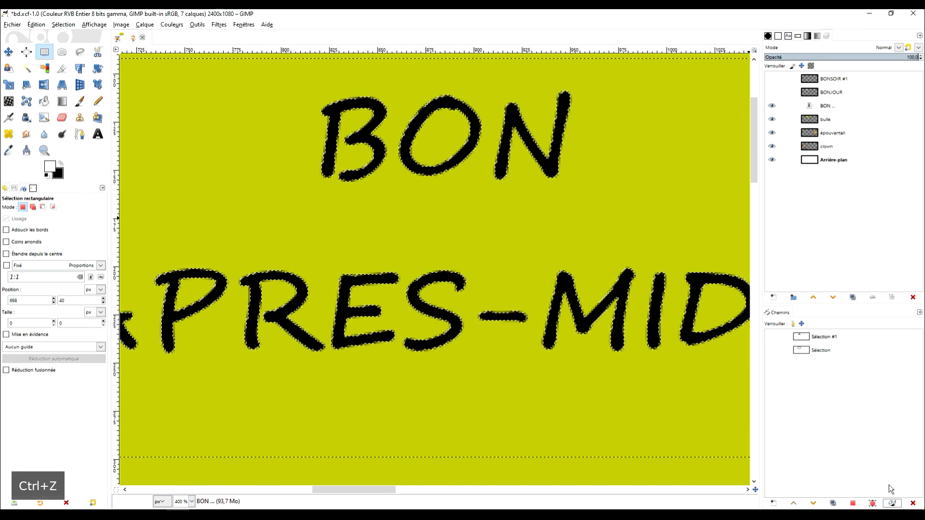
Step: Retry the stroke at 2 px, undo it, and apply a thinner final outline
click(892, 503)
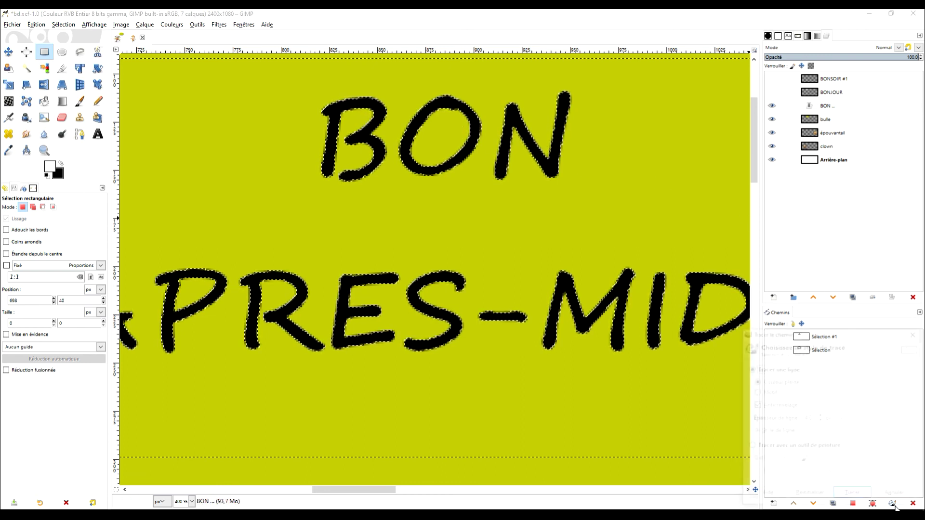
click(820, 421)
click(821, 421)
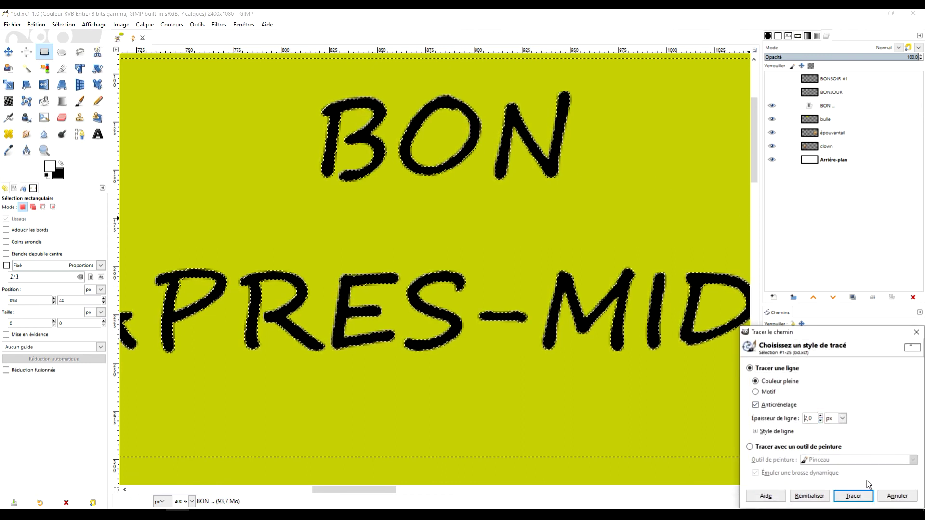
click(853, 496)
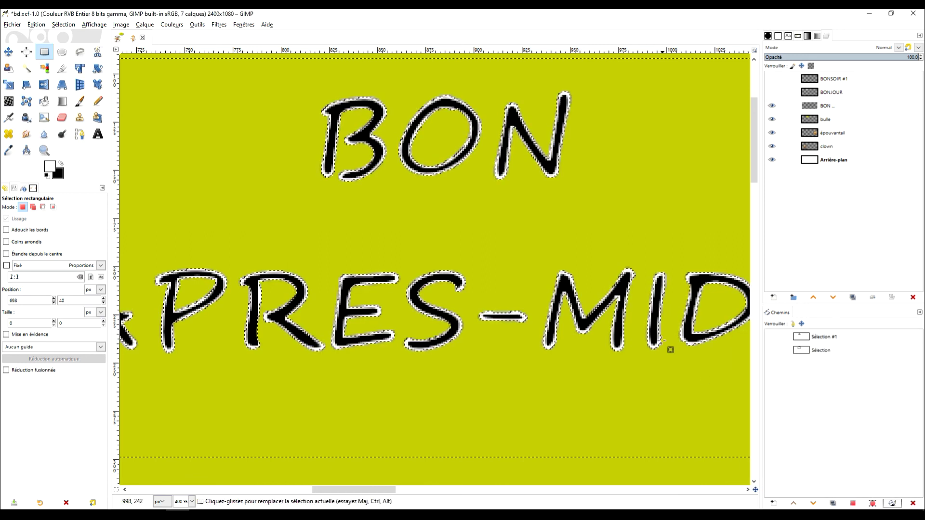
key(ctrl+z)
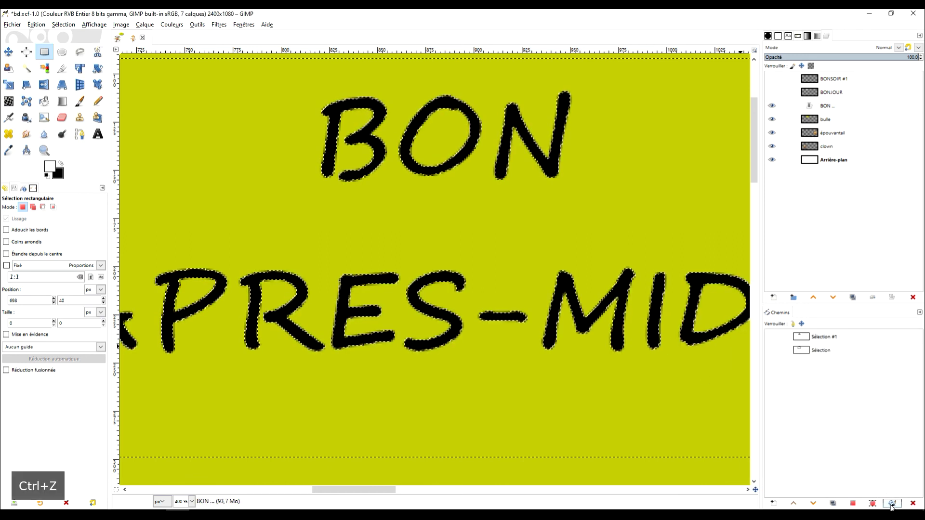
click(892, 503)
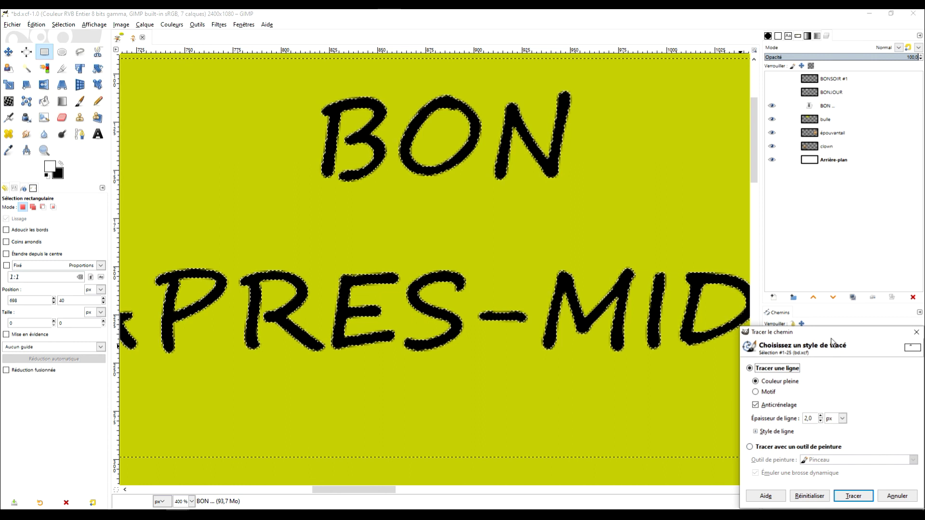
drag(819, 332, 570, 181)
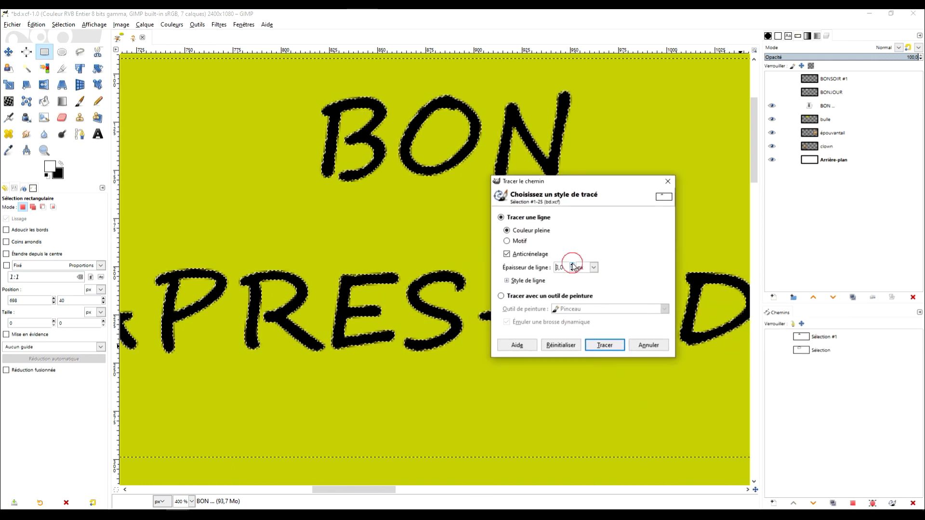
click(602, 345)
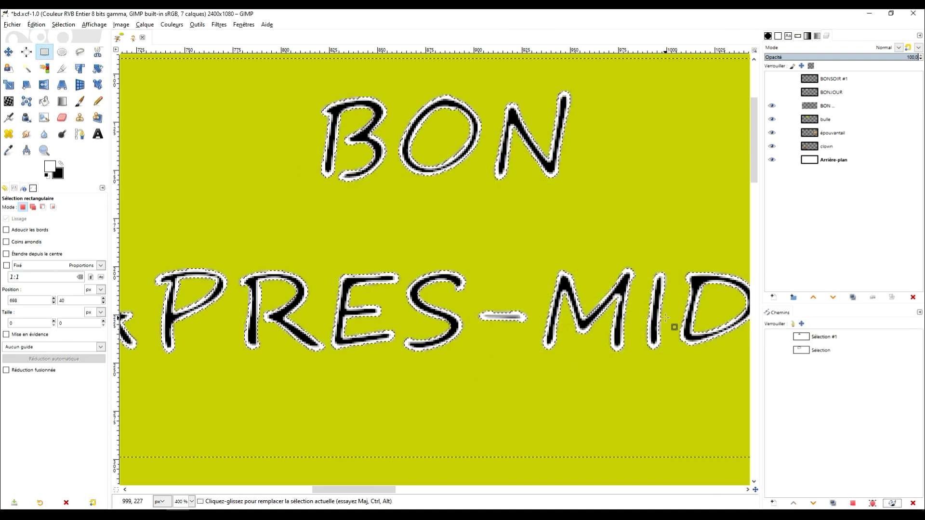
Step: Switch to Ellipse Select, deselect all with Ctrl+Shift+A, and zoom around the outlined text
click(62, 52)
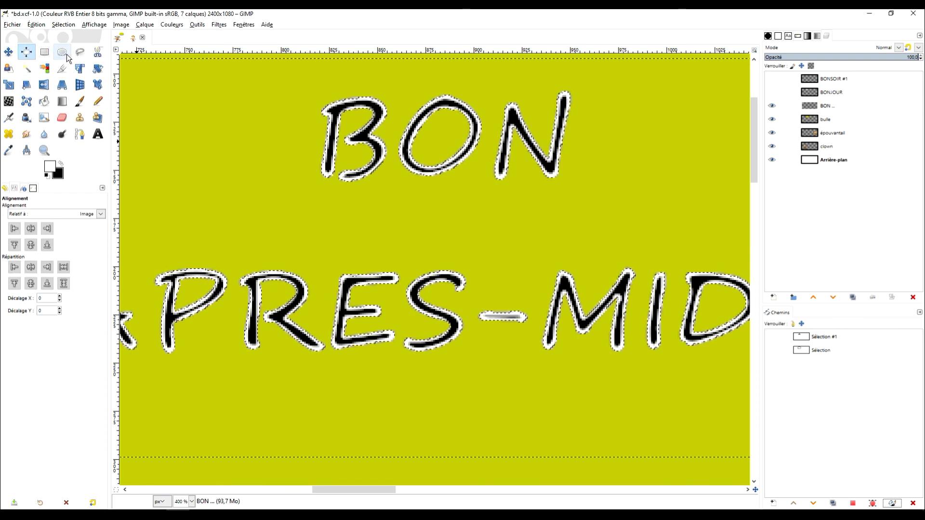
key(ctrl+shift+a)
scroll(626, 215, down, 2)
scroll(626, 215, down, 1)
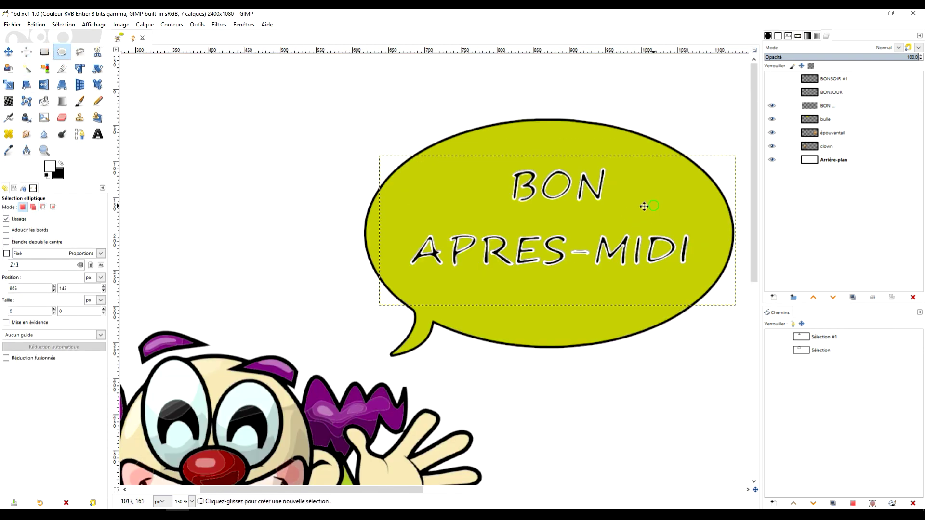
scroll(644, 204, down, 1)
scroll(573, 223, up, 3)
scroll(530, 230, down, 3)
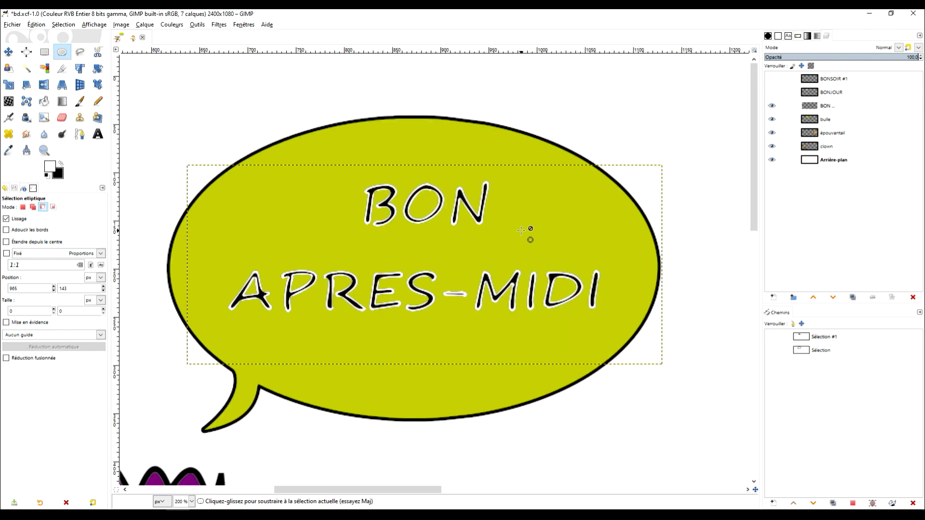
scroll(542, 236, up, 1)
scroll(540, 240, up, 2)
scroll(526, 243, left, 1)
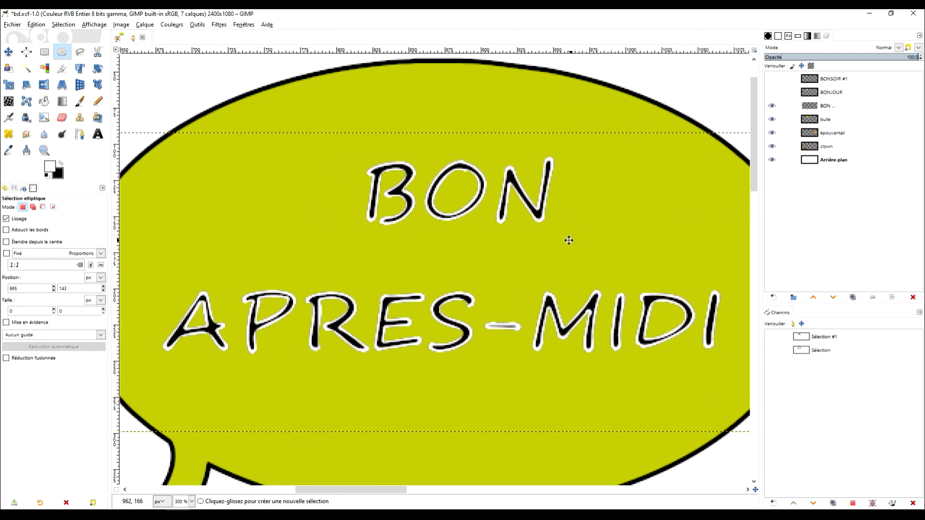